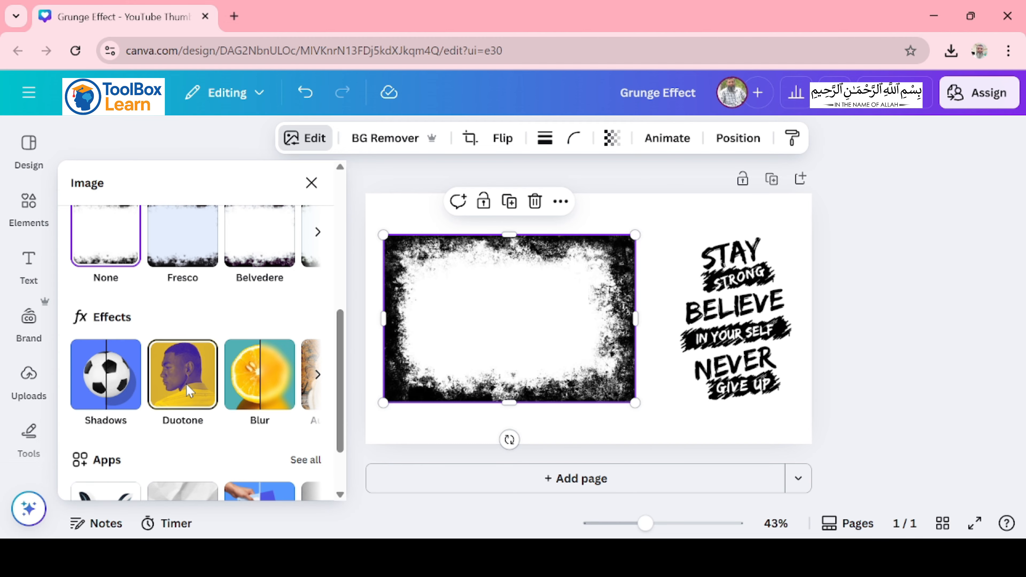
# Step: Apply a custom Duotone effect to the black grunge frame image with #FFFFFF as the highlights colour
pyautogui.click(187, 391)
pyautogui.click(116, 380)
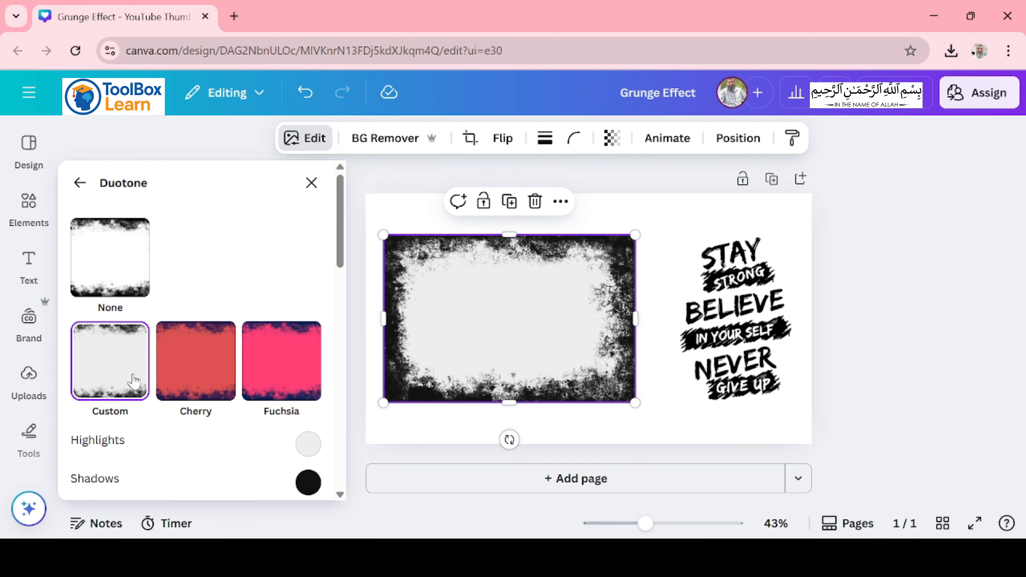
pyautogui.scroll(-2, 236, 389)
pyautogui.click(310, 366)
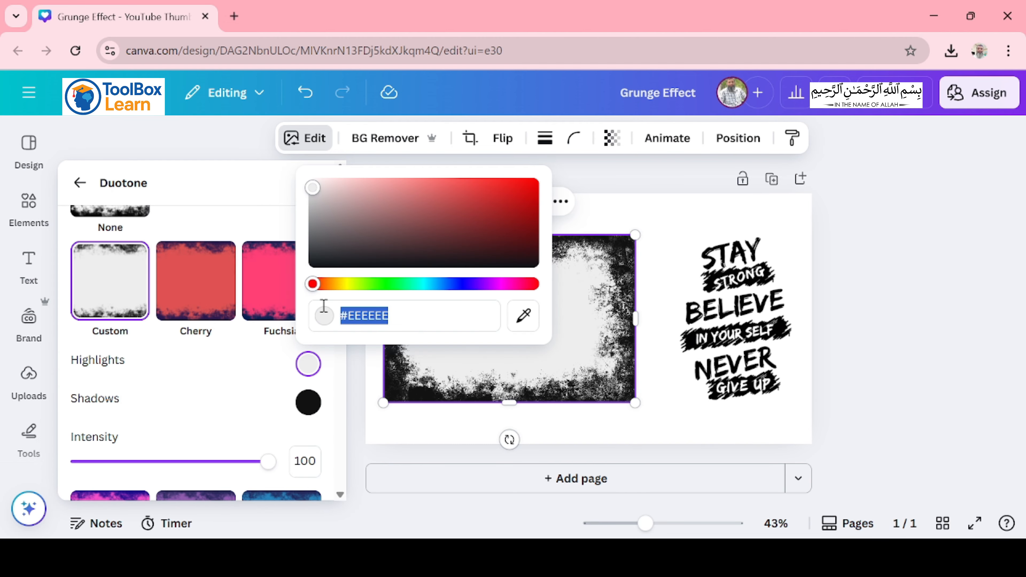
pyautogui.click(312, 181)
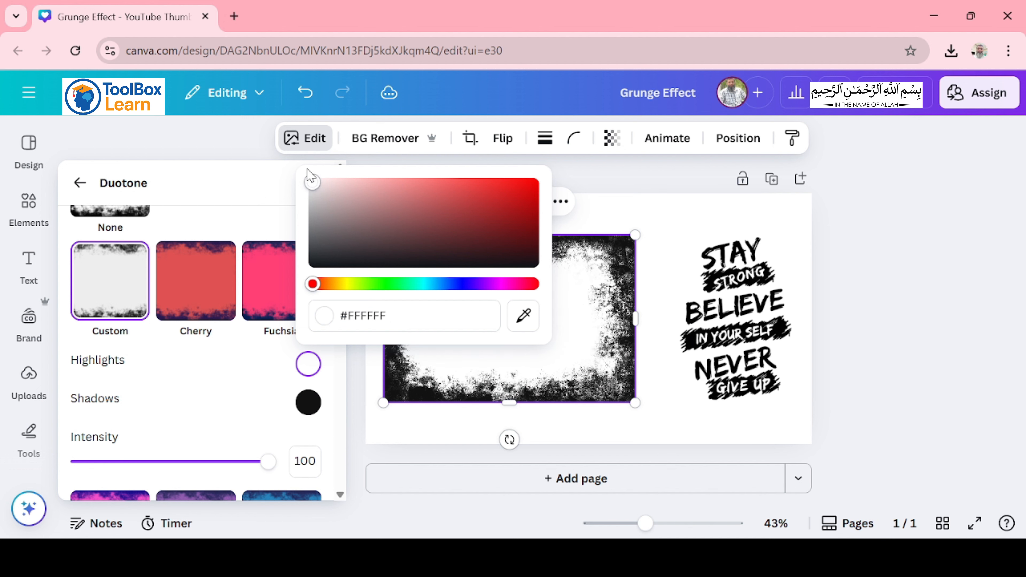
pyautogui.click(248, 409)
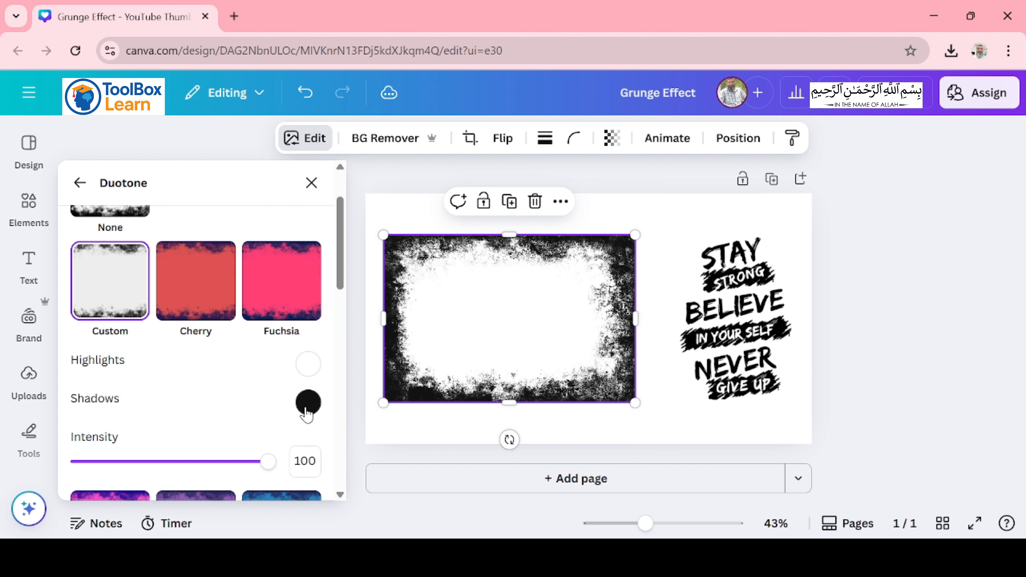
# Step: Set the Duotone shadows colour of the grunge frame to light grey #C1C1C1
pyautogui.click(308, 403)
pyautogui.press('Escape')
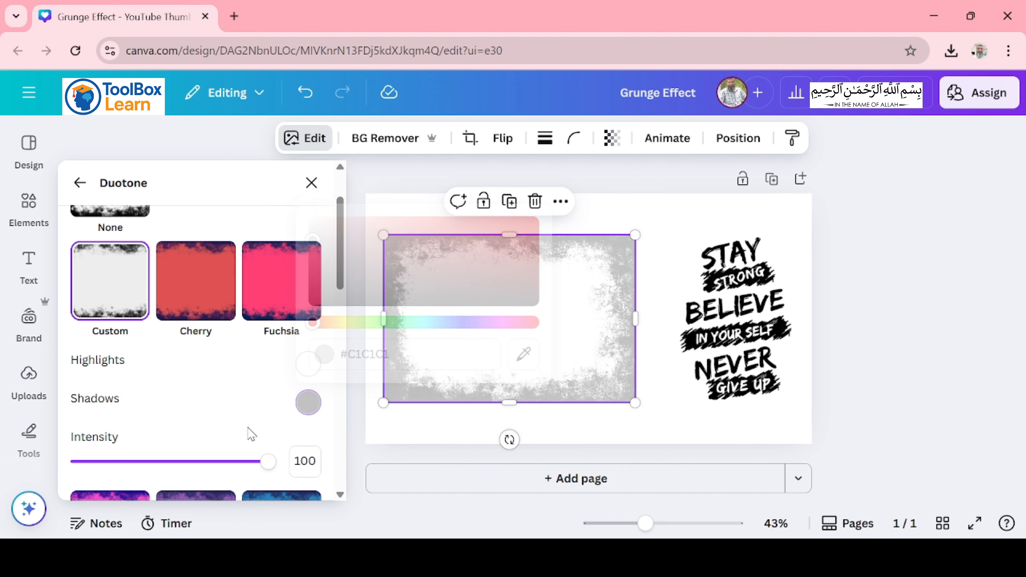
pyautogui.press('Escape')
# Step: Search the Canva apps for "blend image" and open the Blend Image app
pyautogui.click(29, 431)
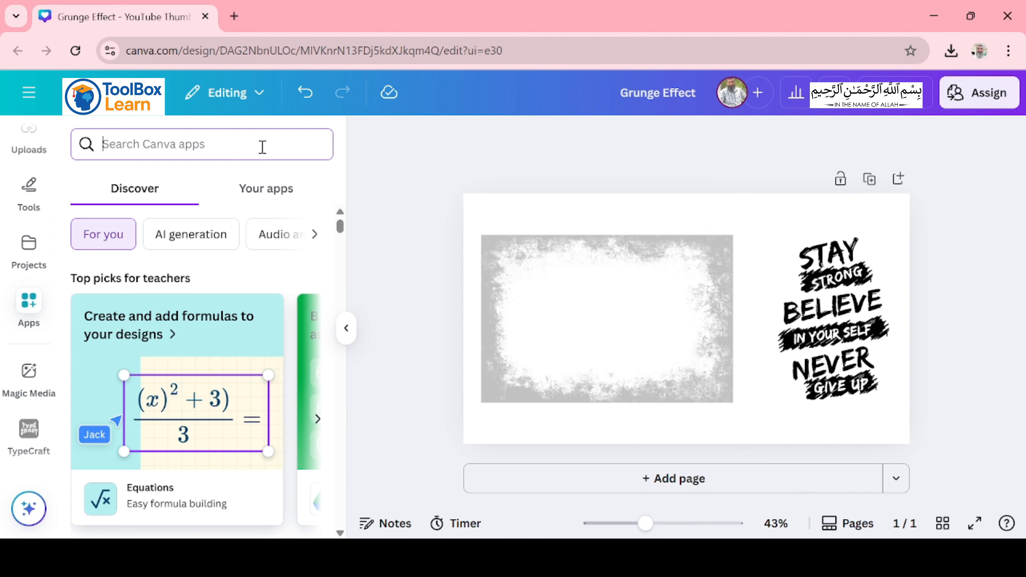
pyautogui.write('blend image')
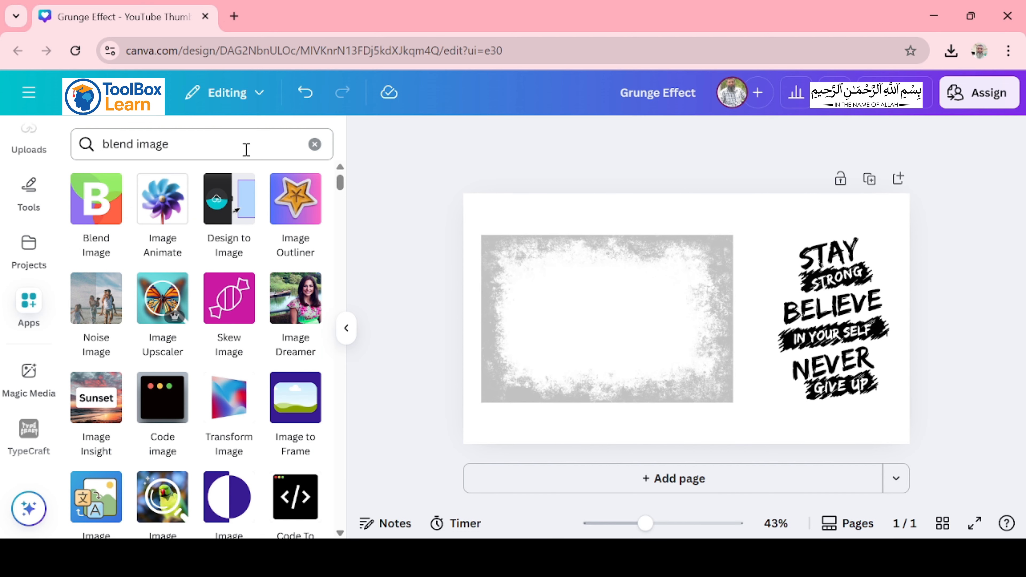
pyautogui.click(96, 206)
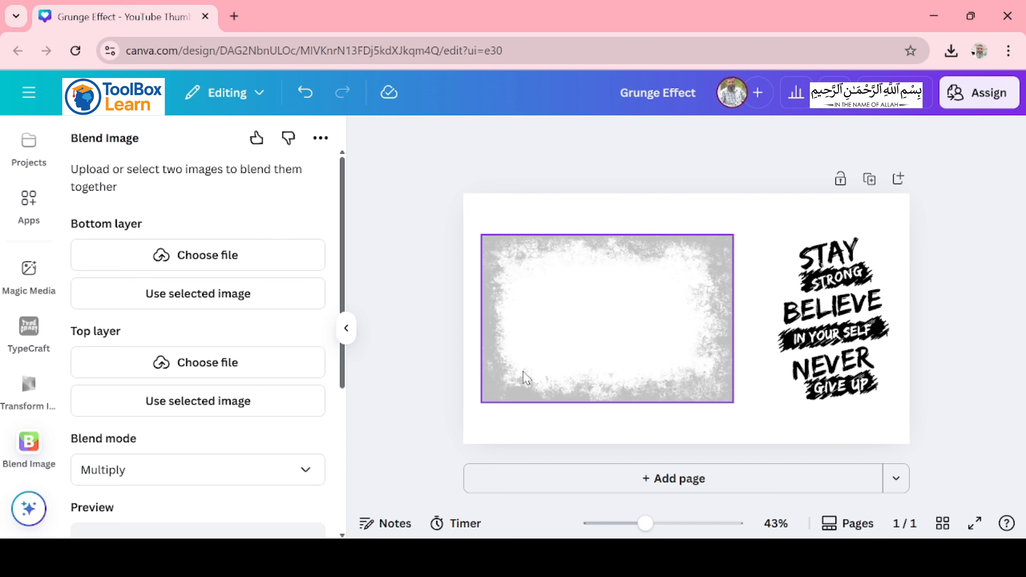
# Step: Use the grey grunge frame as the blend's top layer and the "Stay Strong" lettering image as its bottom layer
pyautogui.click(517, 383)
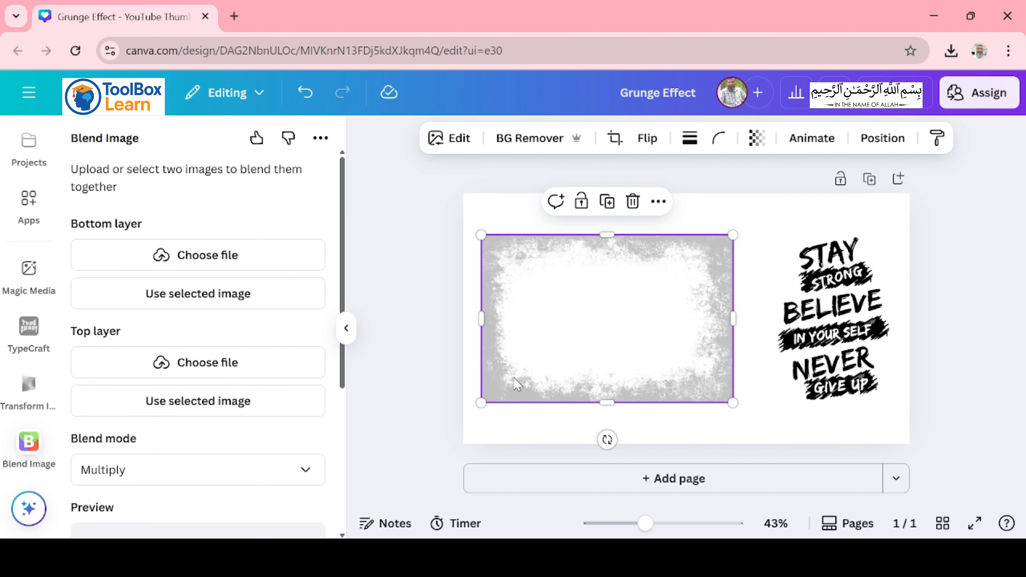
pyautogui.click(248, 419)
pyautogui.scroll(-4, 246, 417)
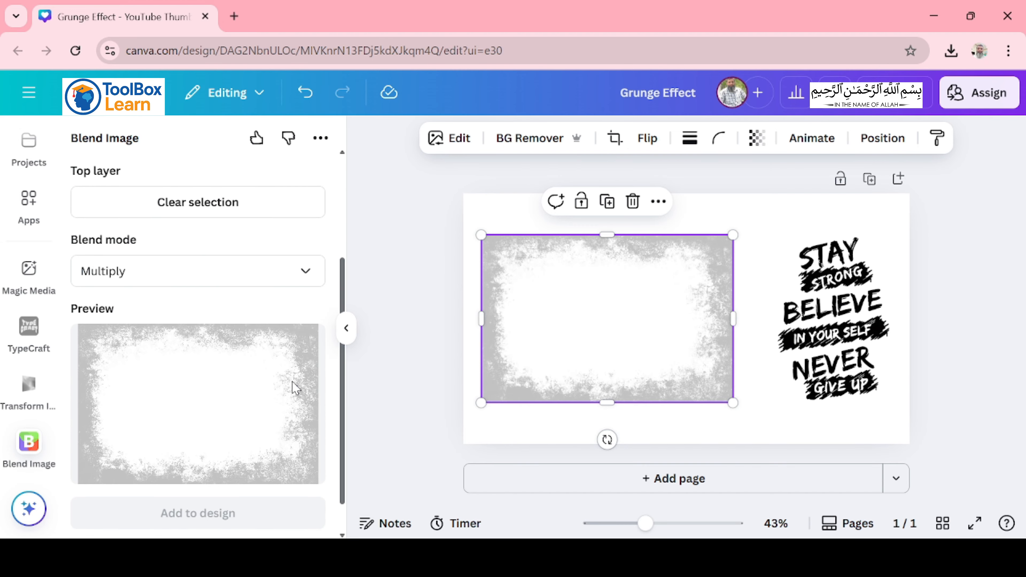
pyautogui.scroll(4, 296, 388)
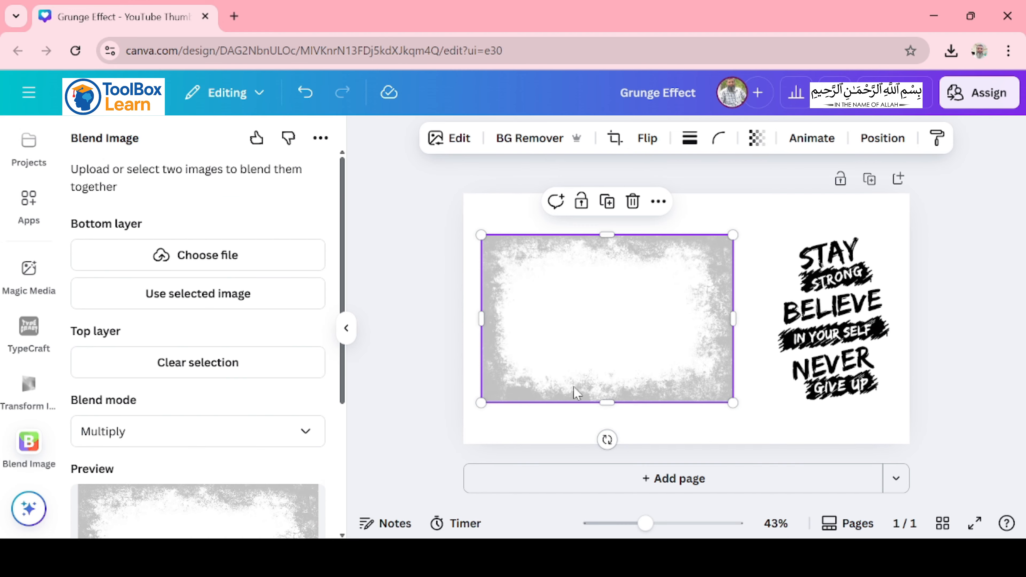
pyautogui.click(824, 325)
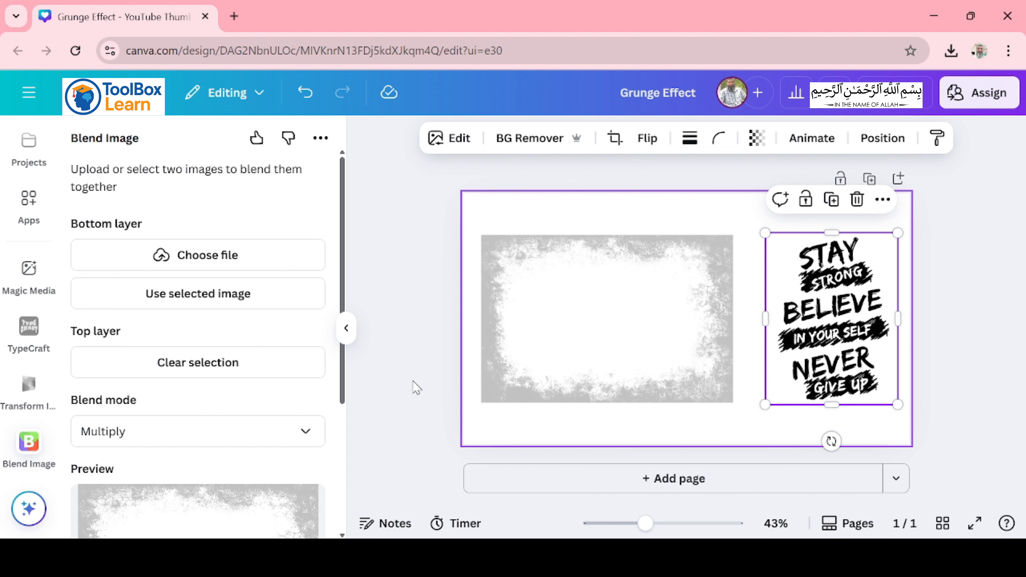
pyautogui.click(225, 304)
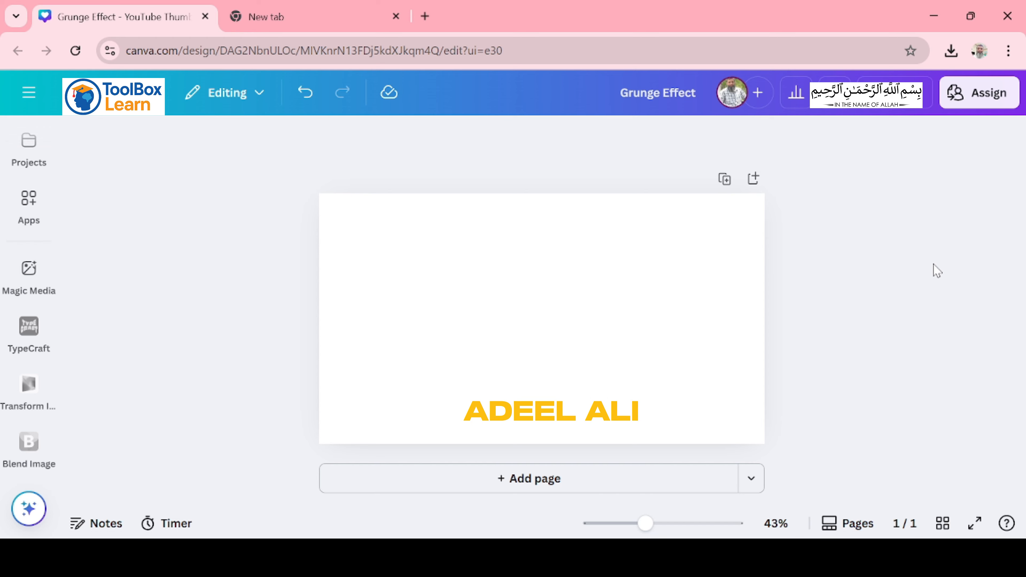
# Step: Search the photo elements for "advanture" and add the sunset photo of four silhouetted people with raised arms to the page
pyautogui.scroll(5, 25, 240)
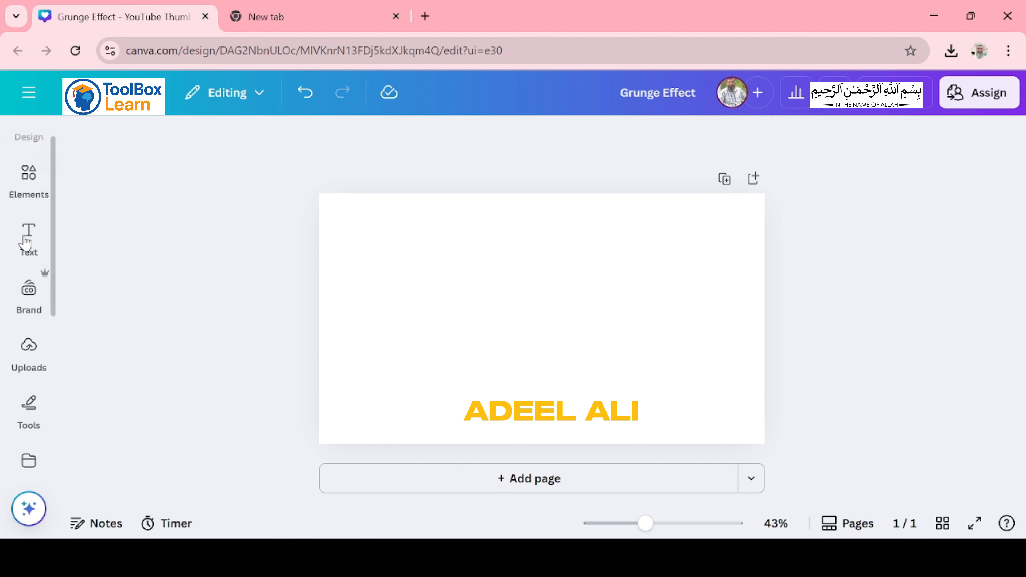
pyautogui.click(29, 173)
pyautogui.write('advanture')
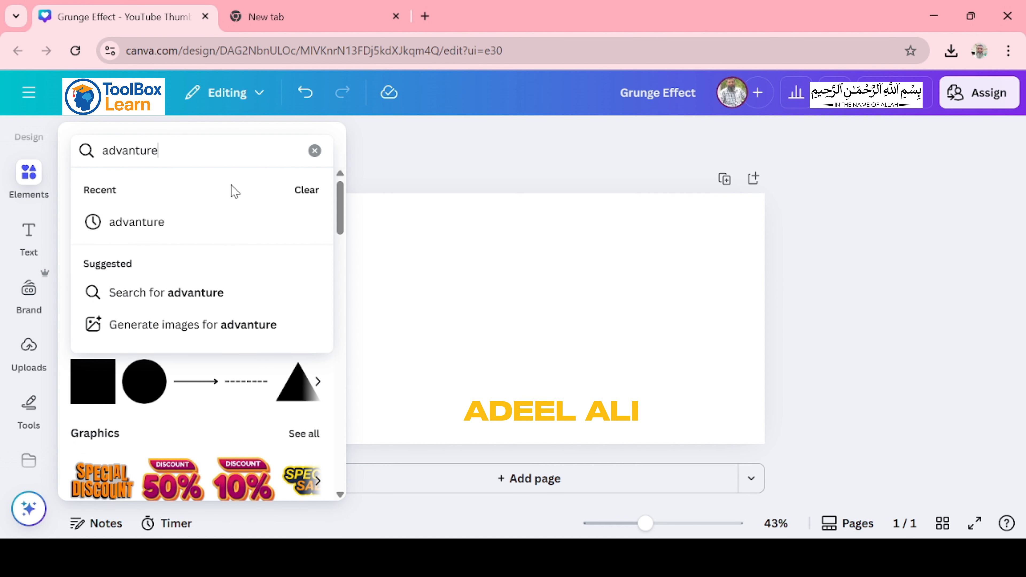
pyautogui.press('Return')
pyautogui.click(190, 190)
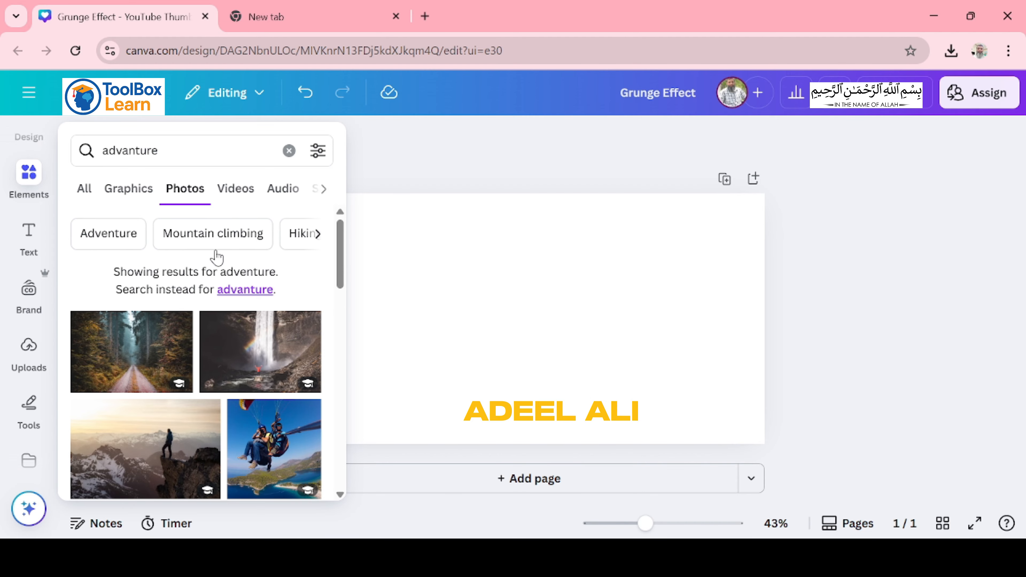
pyautogui.scroll(-2, 216, 300)
pyautogui.scroll(-8, 216, 300)
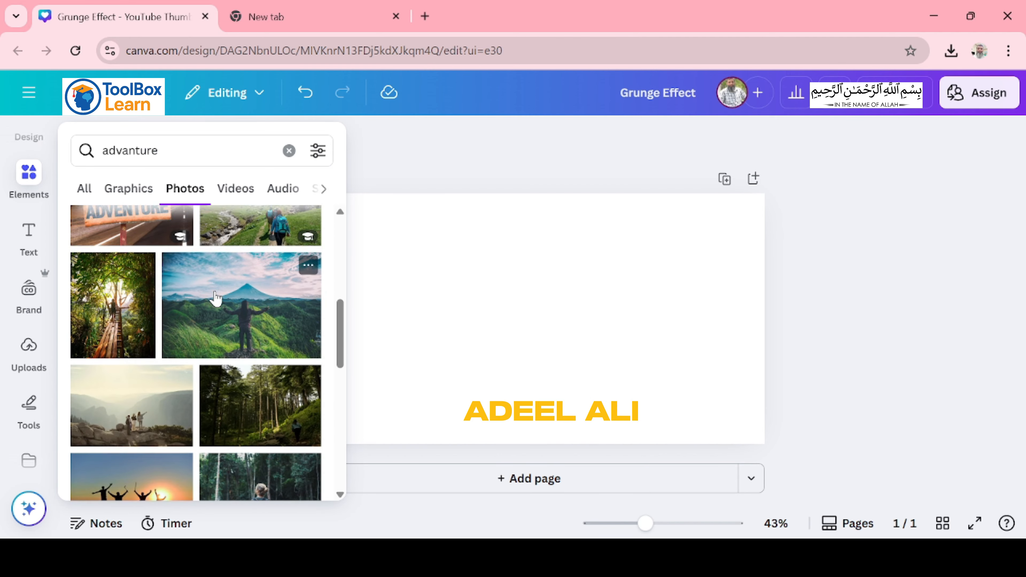
pyautogui.scroll(-1, 215, 299)
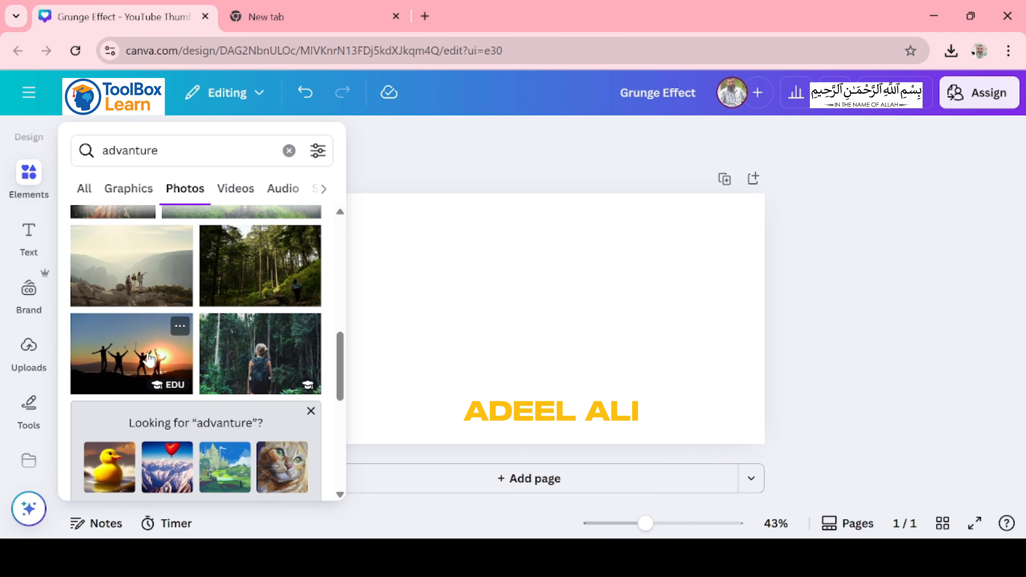
pyautogui.click(150, 358)
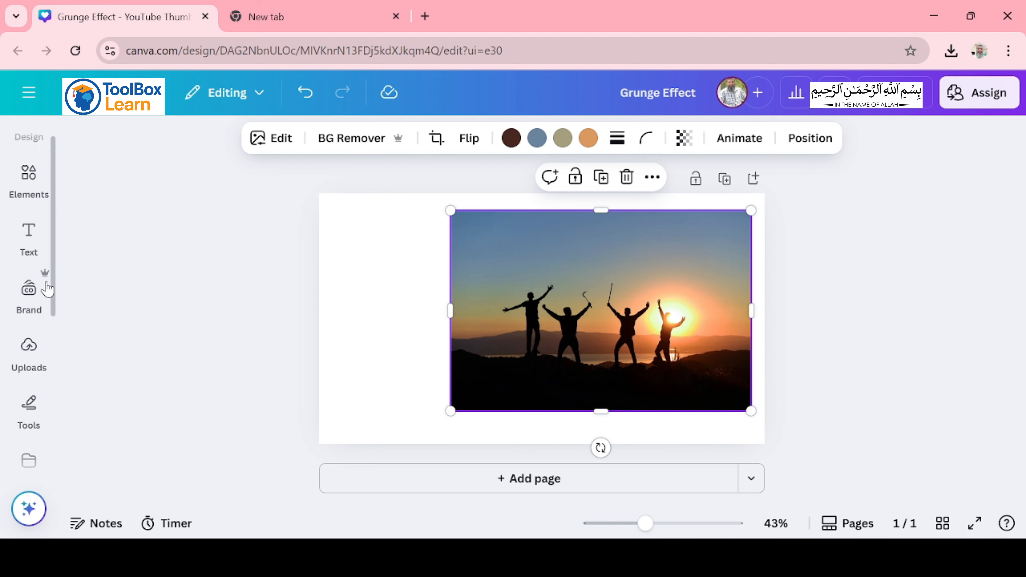
# Step: Search the elements for "grunge frame" and add the black grunge frame to the page
pyautogui.click(24, 178)
pyautogui.click(154, 142)
pyautogui.write('grunge frame')
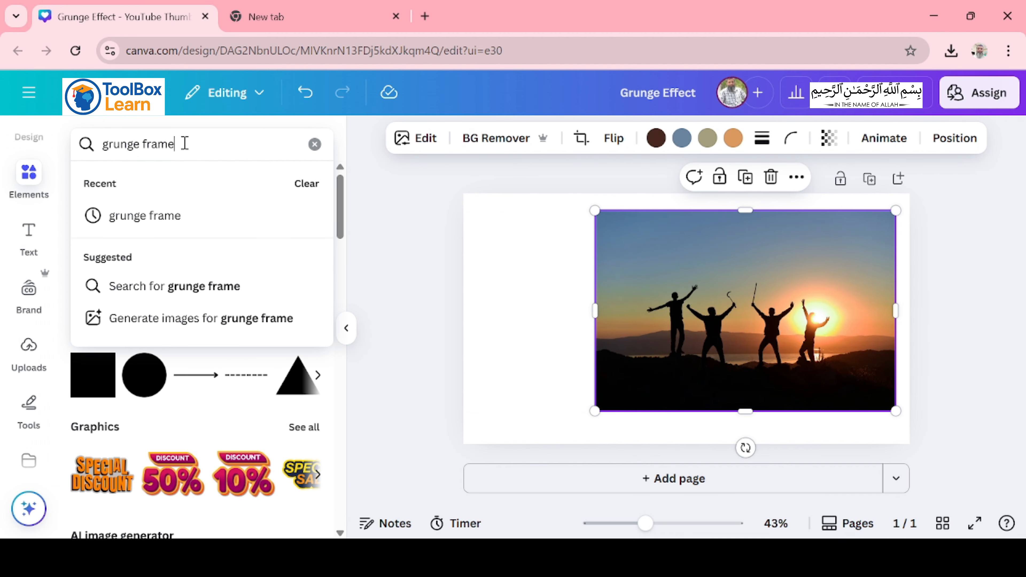
pyautogui.press('Return')
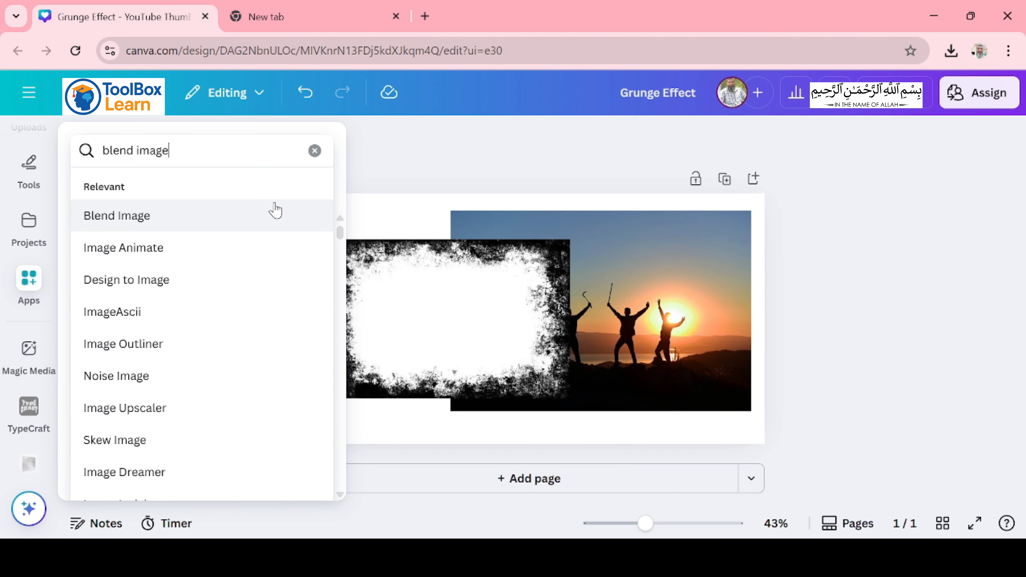
# Step: Open the Blend Image app and use the grunge frame as the top layer and the sunset photo as the bottom layer
pyautogui.click(278, 210)
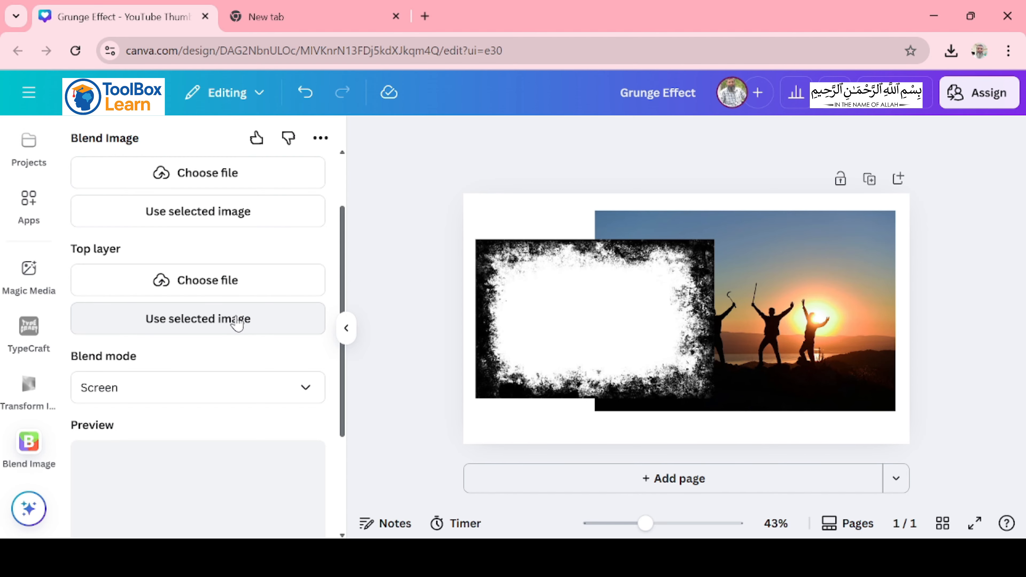
pyautogui.click(505, 323)
pyautogui.click(241, 319)
pyautogui.click(655, 224)
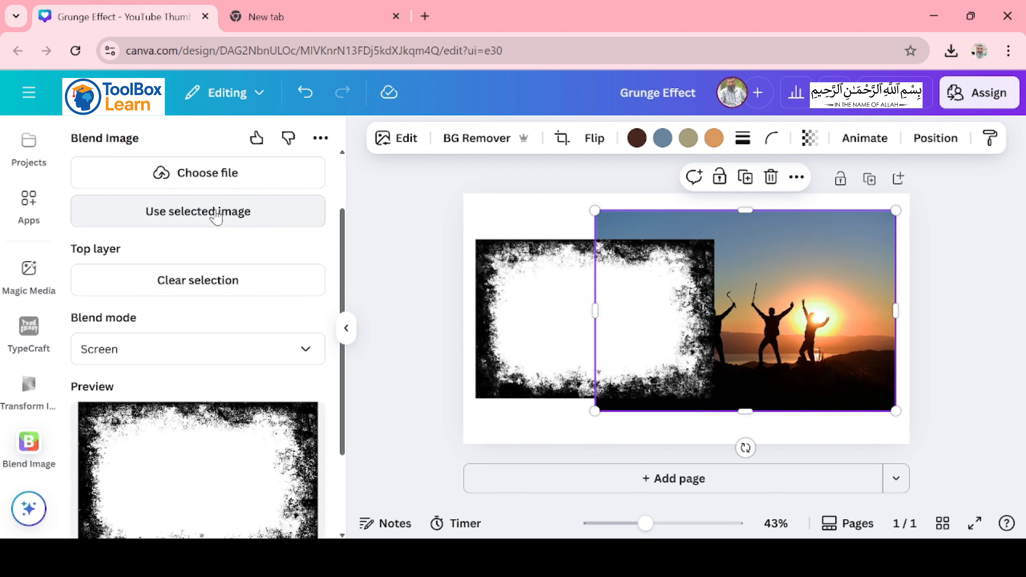
pyautogui.click(216, 212)
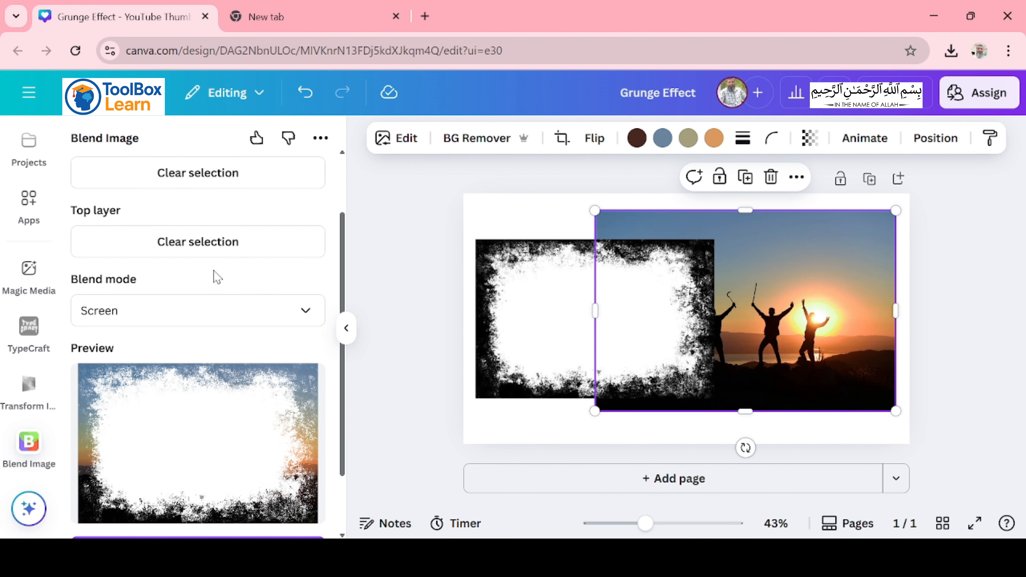
# Step: Set the blend mode to Multiply and replace the two source images on the page with the blended result
pyautogui.click(153, 319)
pyautogui.click(122, 396)
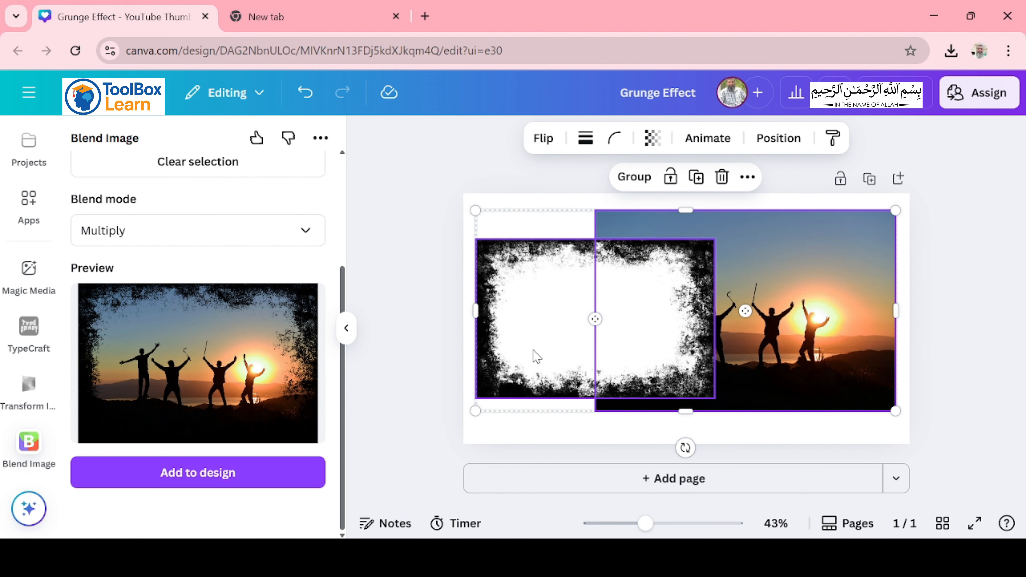
pyautogui.press('Delete')
pyautogui.click(200, 484)
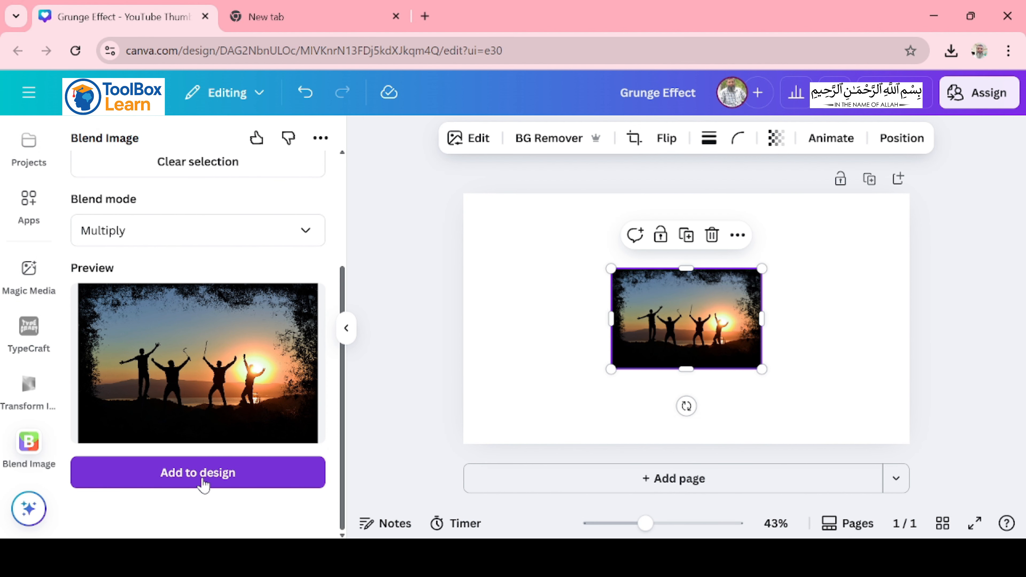
# Step: Enlarge the blended sunset image and set it as the page background, then close the app's side panel
pyautogui.moveTo(611, 269); pyautogui.dragTo(483, 243)
pyautogui.moveTo(762, 369); pyautogui.dragTo(865, 437)
pyautogui.rightClick(715, 370)
pyautogui.click(810, 489)
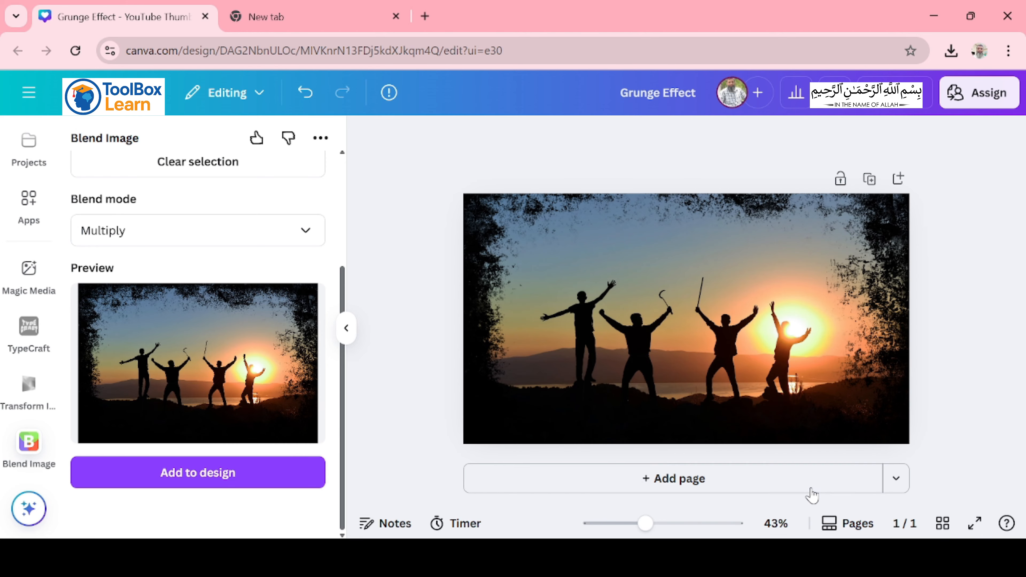
pyautogui.click(346, 328)
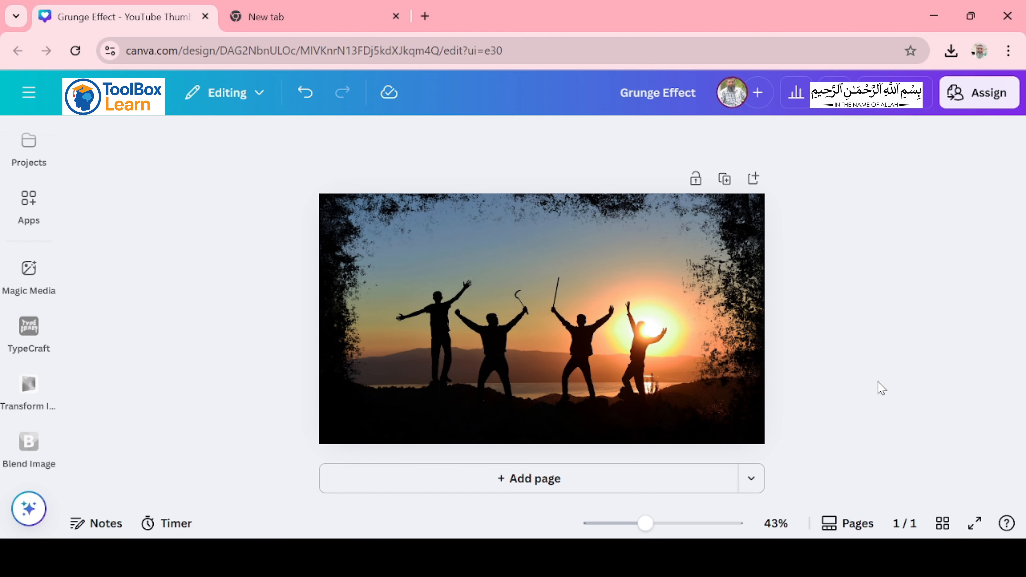